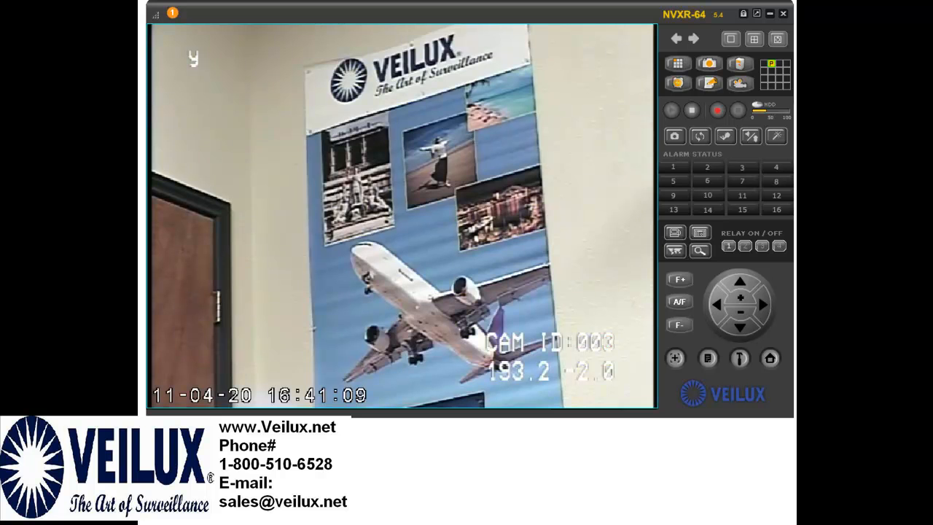
Step: Open the system controller for the PTZ camera and select camera 3
{"action": "left_click", "coordinate": [703, 235]}
{"action": "left_click_drag", "start_coordinate": [691, 186], "coordinate": [671, 417]}
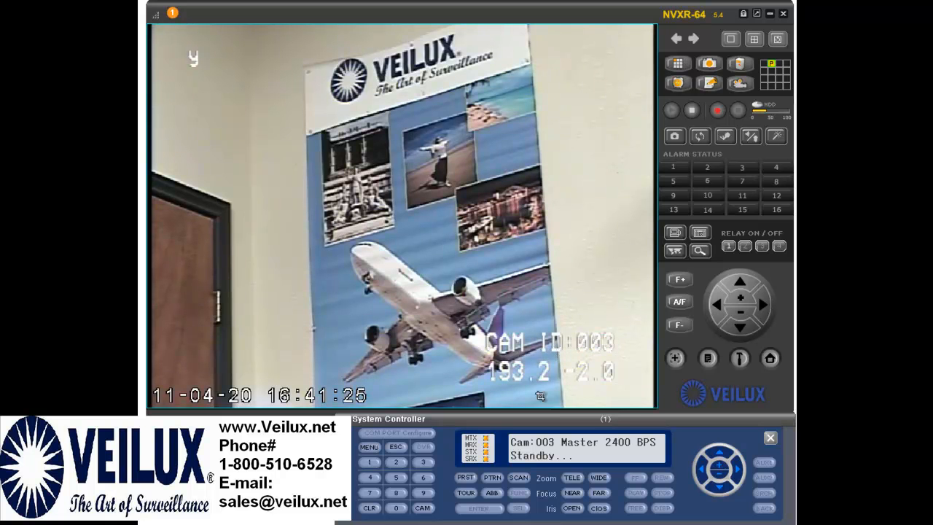
{"action": "left_click", "coordinate": [425, 463]}
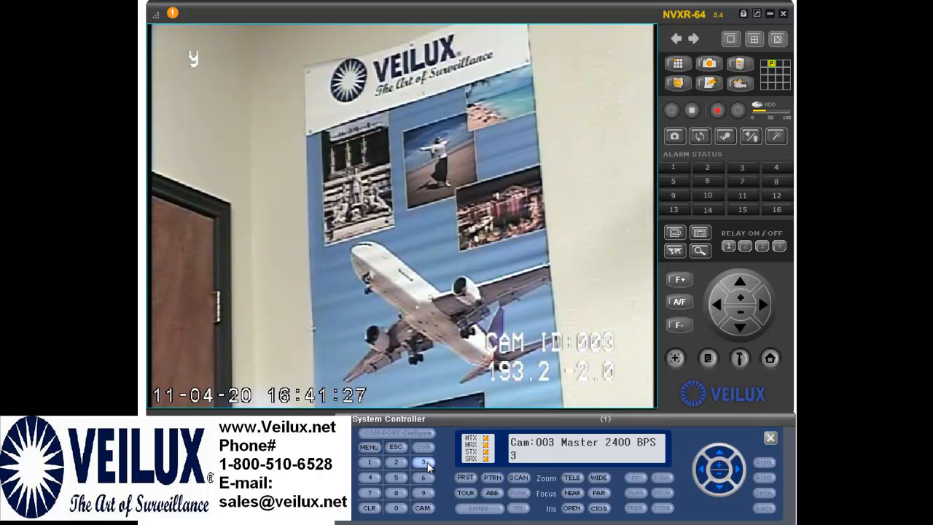
{"action": "left_click", "coordinate": [422, 507]}
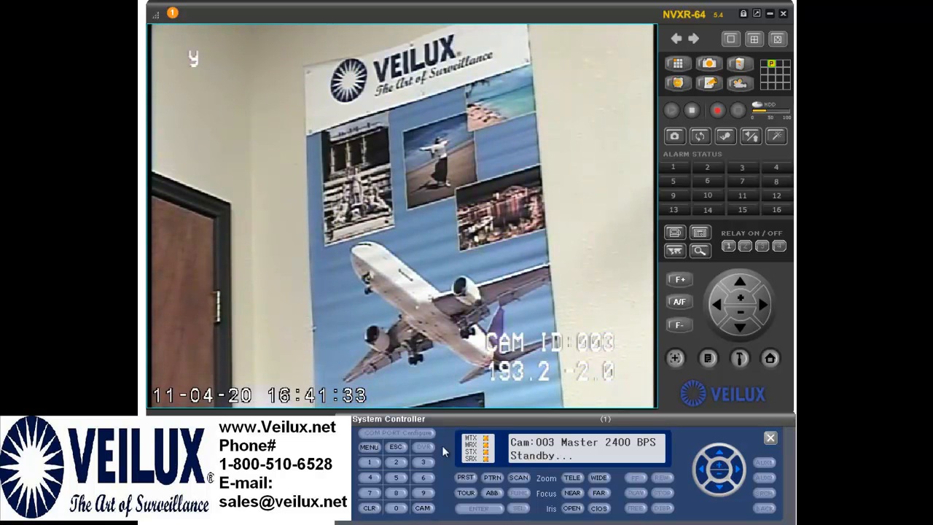
Step: Bring up the camera's on-screen main menu and enter Dome Setup
{"action": "left_click", "coordinate": [374, 448]}
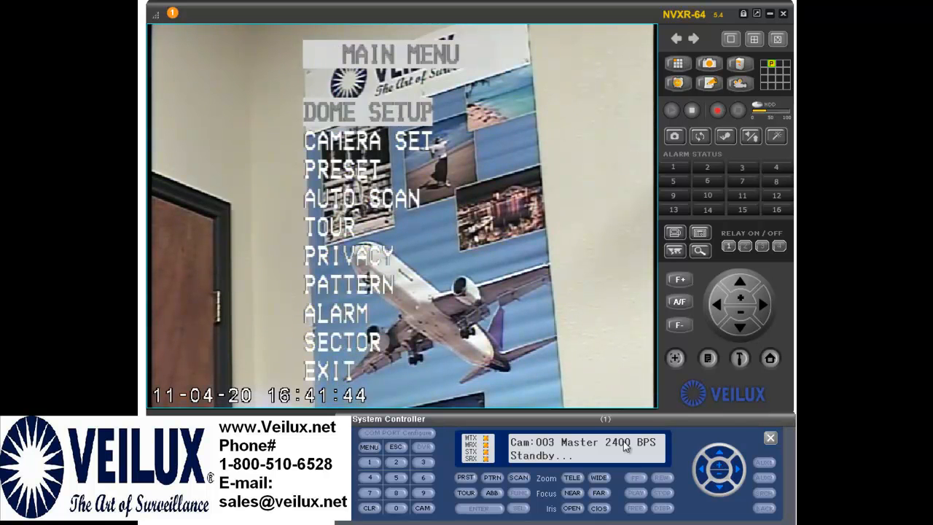
{"action": "left_click", "coordinate": [738, 472]}
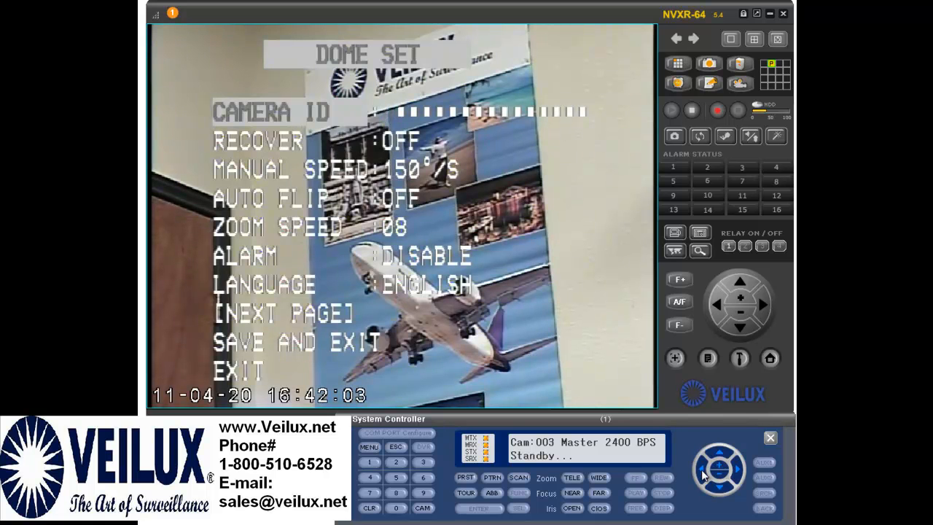
Step: Start editing the Camera ID and set its first two characters to "we"
{"action": "left_click", "coordinate": [739, 470]}
{"action": "left_click", "coordinate": [706, 474]}
{"action": "left_click", "coordinate": [704, 473]}
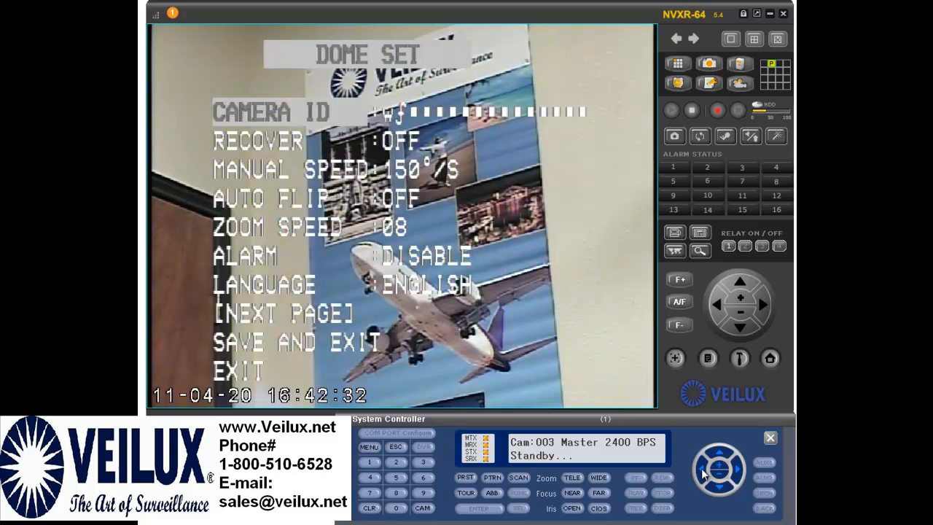
{"action": "left_click", "coordinate": [702, 471]}
{"action": "left_click", "coordinate": [704, 473]}
{"action": "left_click", "coordinate": [703, 474]}
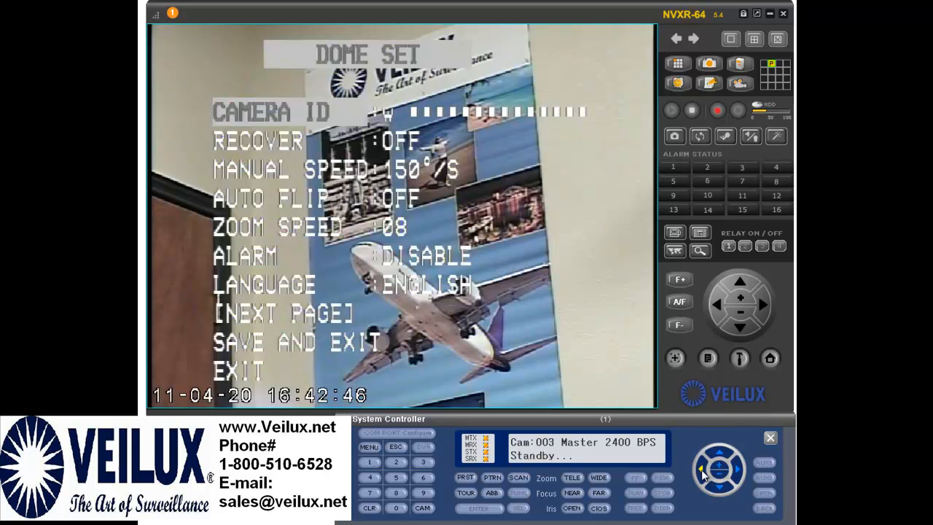
{"action": "left_click", "coordinate": [703, 475]}
{"action": "left_click", "coordinate": [703, 475]}
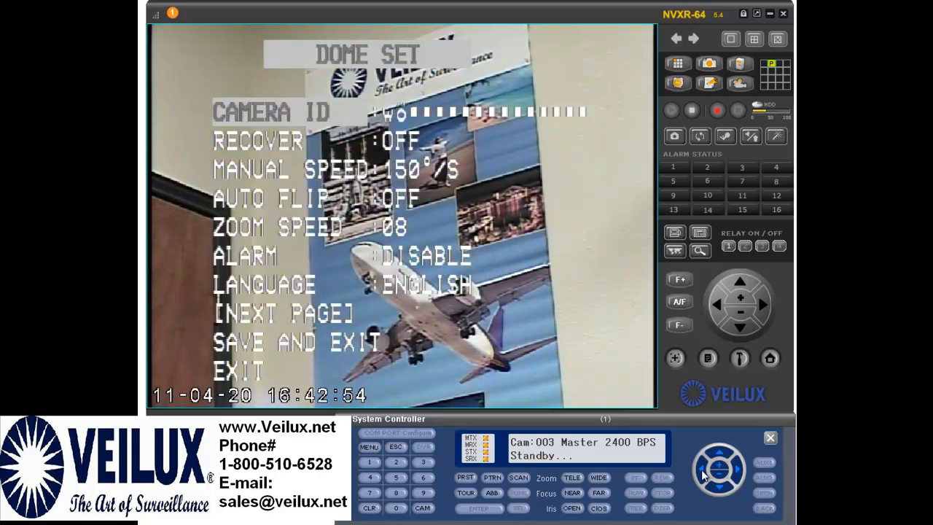
{"action": "left_click", "coordinate": [701, 470]}
{"action": "left_click", "coordinate": [702, 470]}
{"action": "left_click", "coordinate": [702, 471]}
{"action": "left_click", "coordinate": [703, 473]}
{"action": "left_click", "coordinate": [703, 472]}
{"action": "left_click", "coordinate": [703, 472]}
{"action": "left_click", "coordinate": [720, 468]}
{"action": "left_click", "coordinate": [720, 467]}
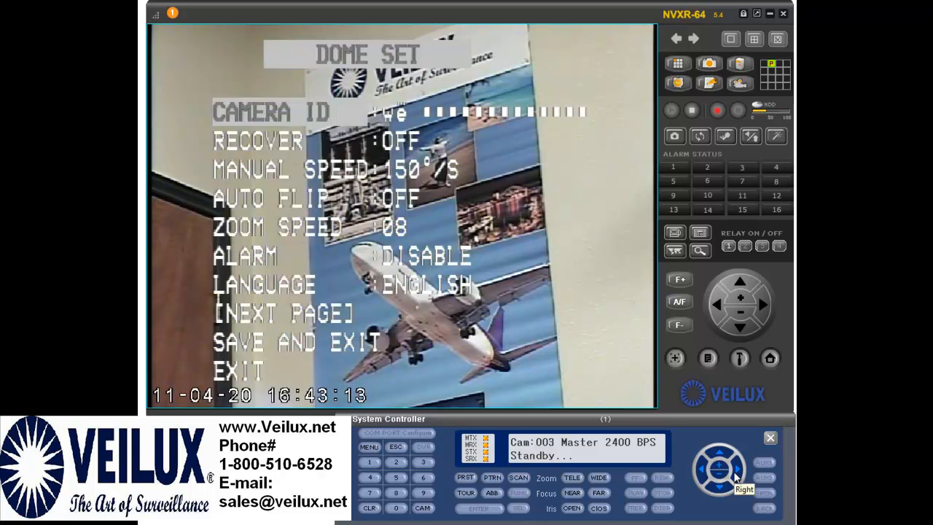
Step: Set the third character of the Camera ID to 8 and finish editing the ID
{"action": "left_click", "coordinate": [736, 470]}
{"action": "left_click", "coordinate": [736, 475]}
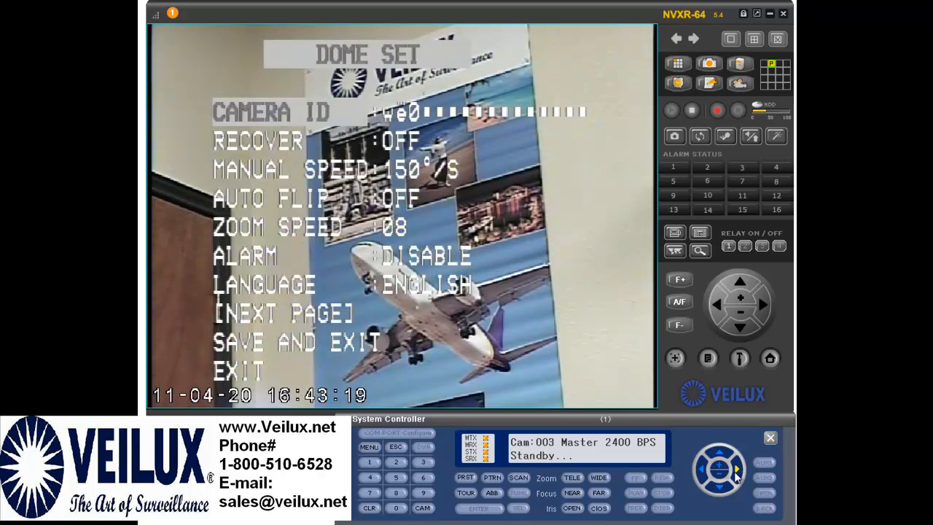
{"action": "left_click", "coordinate": [736, 475]}
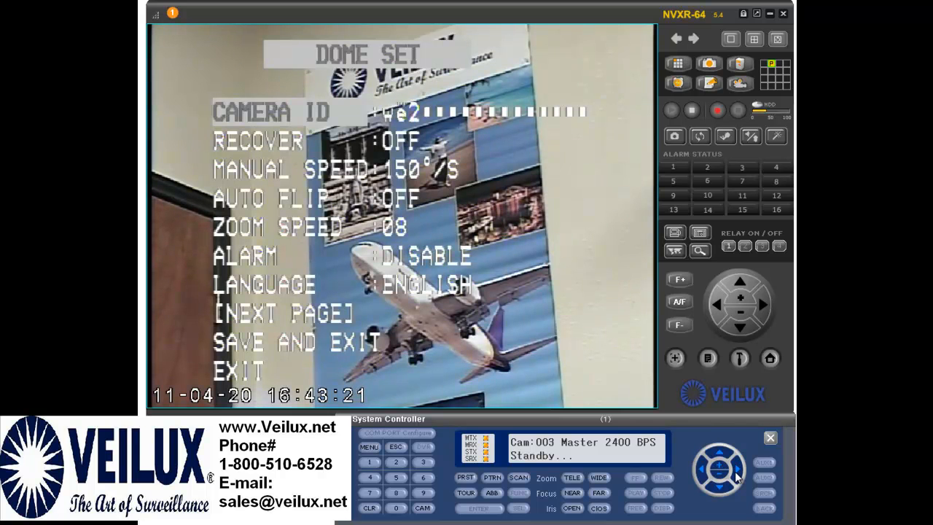
{"action": "left_click", "coordinate": [736, 475]}
{"action": "left_click", "coordinate": [736, 475]}
{"action": "left_click", "coordinate": [717, 473]}
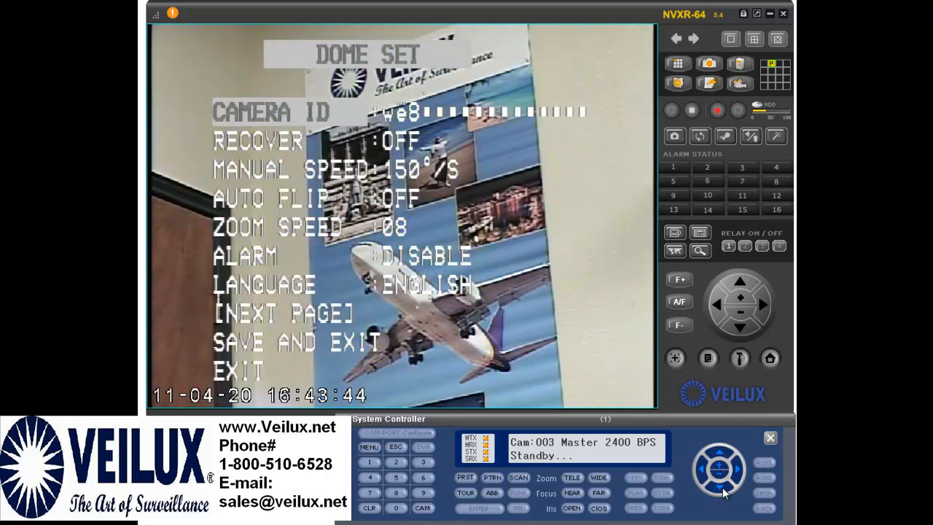
Step: Save the dome settings and return to the main menu
{"action": "left_click", "coordinate": [724, 494]}
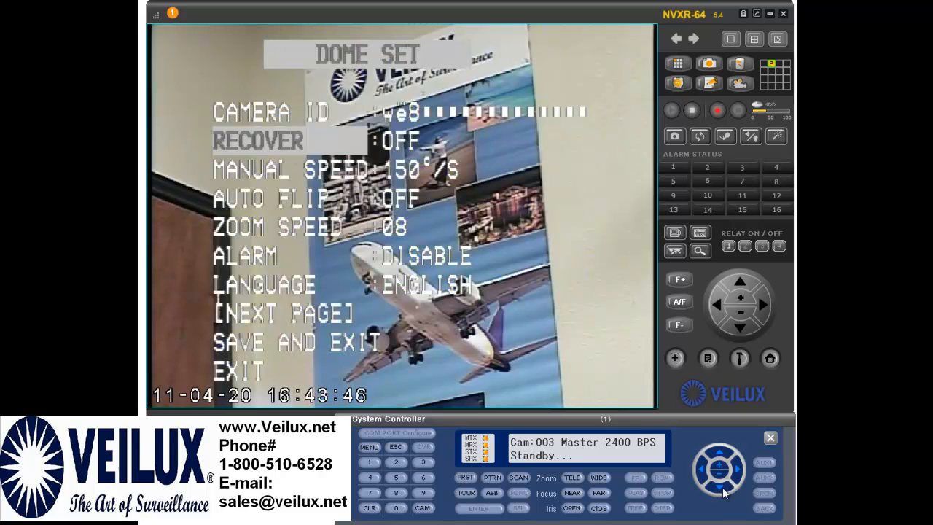
{"action": "left_click", "coordinate": [724, 493]}
{"action": "left_click", "coordinate": [724, 493]}
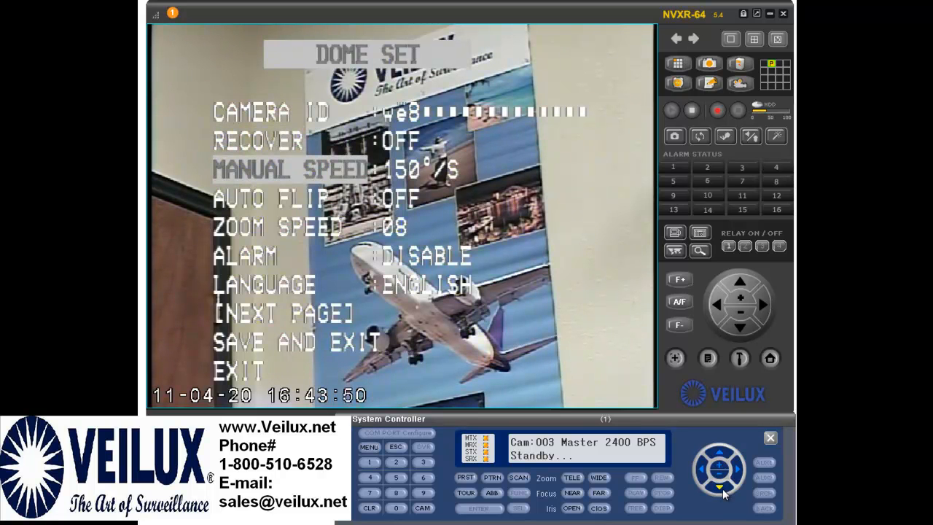
{"action": "left_click", "coordinate": [724, 494]}
{"action": "left_click", "coordinate": [724, 493]}
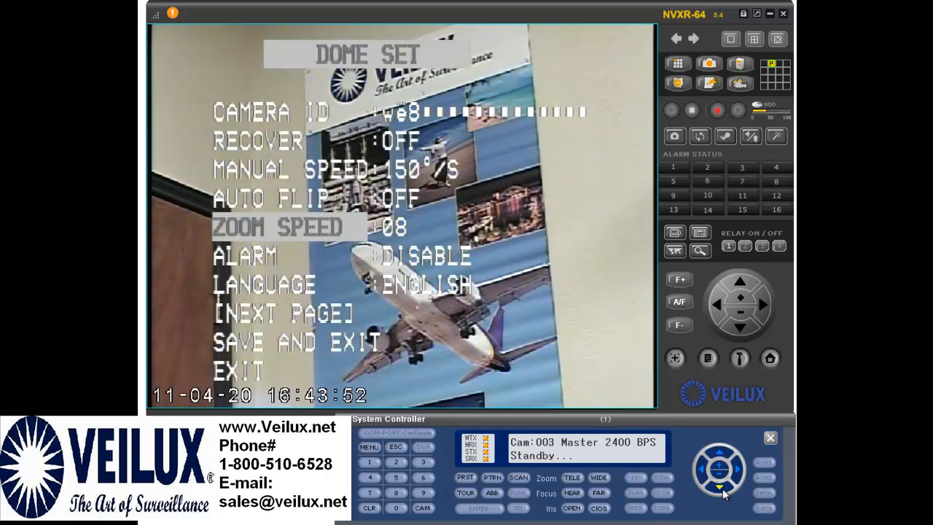
{"action": "left_click", "coordinate": [724, 494]}
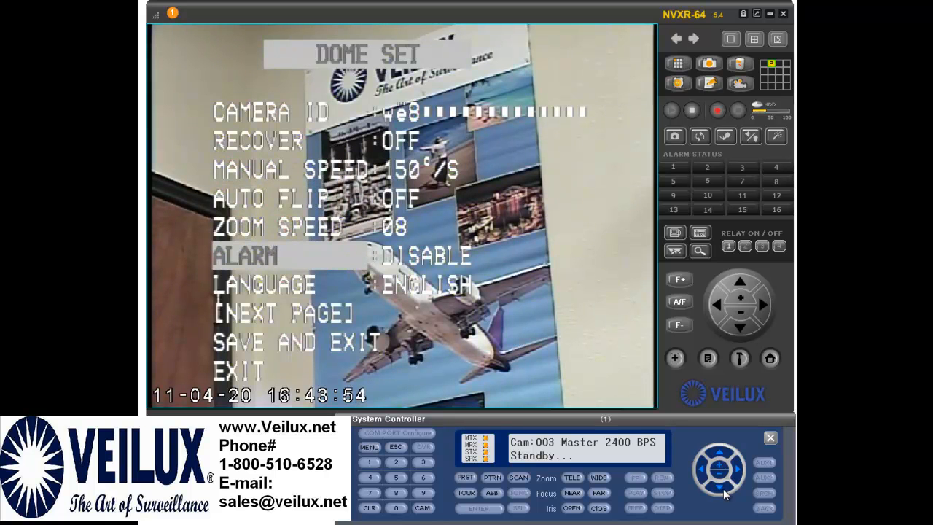
{"action": "left_click", "coordinate": [724, 493]}
{"action": "left_click", "coordinate": [723, 493]}
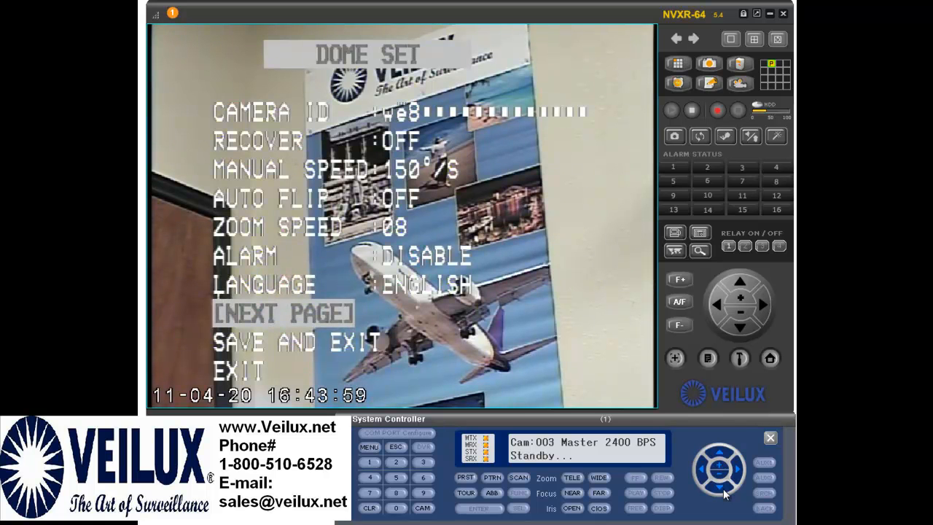
{"action": "left_click", "coordinate": [723, 493]}
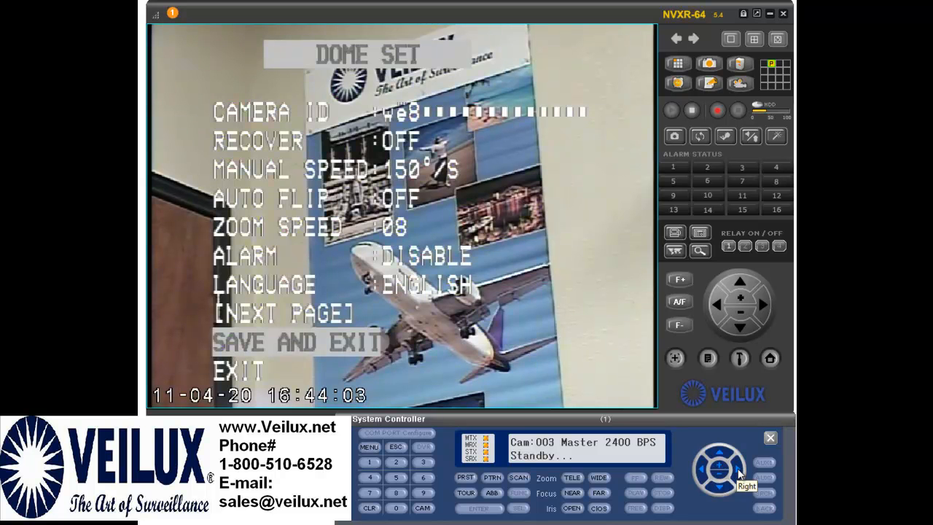
{"action": "left_click", "coordinate": [739, 474]}
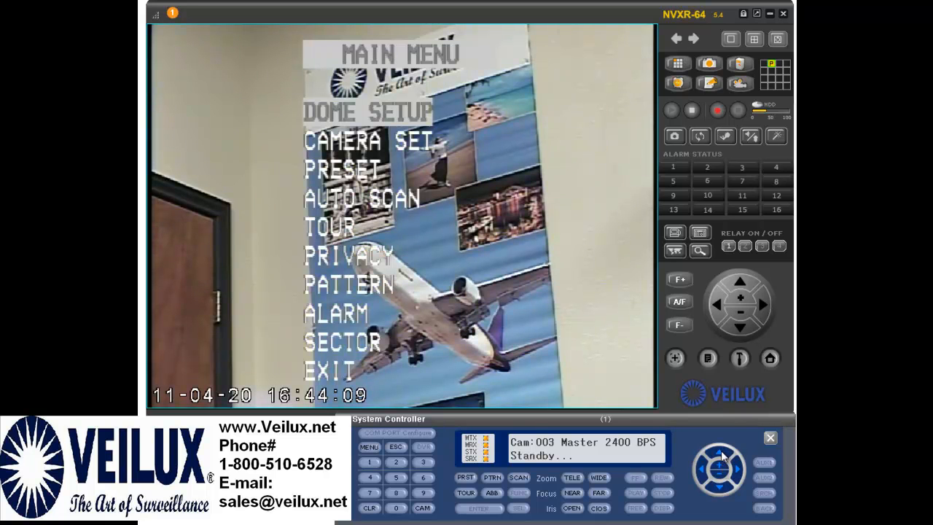
Step: Exit the camera's on-screen menu and check the camera ID label on the live video
{"action": "left_click", "coordinate": [720, 450]}
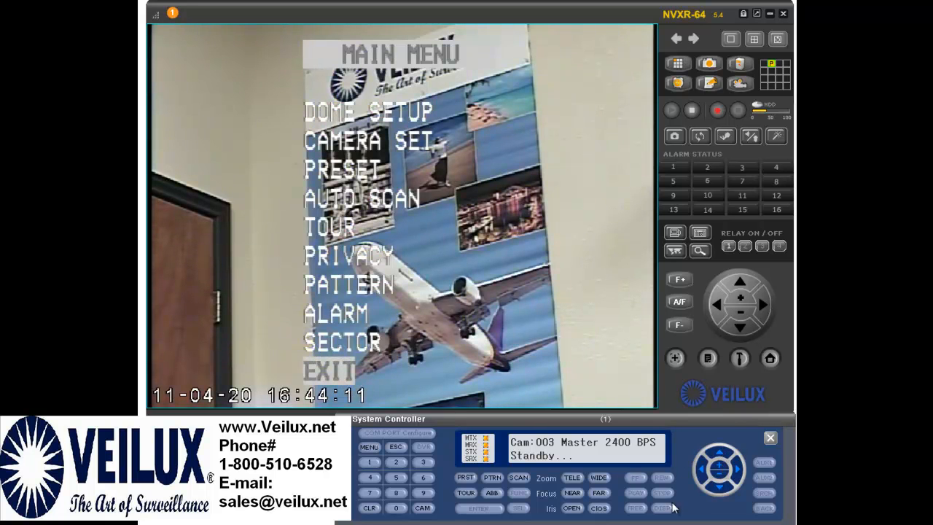
{"action": "left_click", "coordinate": [739, 474]}
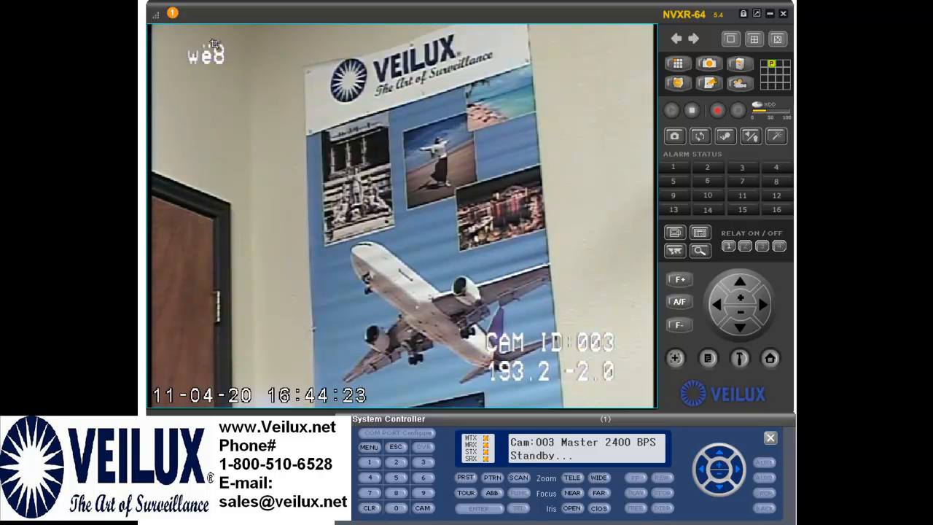
{"action": "mouse_move", "coordinate": [199, 48]}
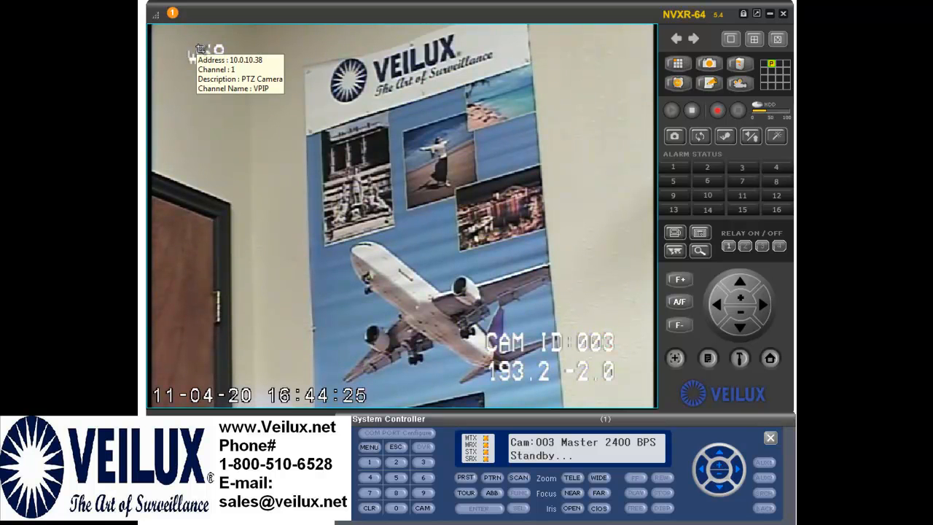